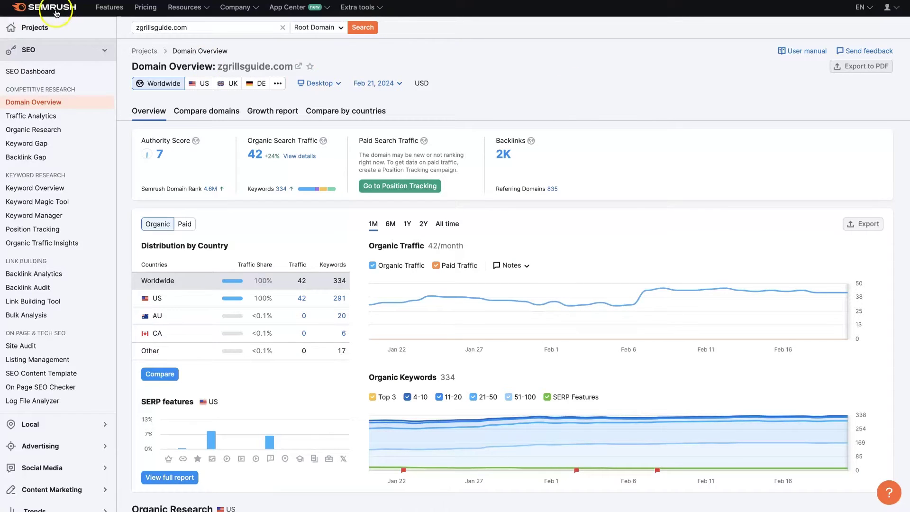
# Step: Switch to Google Analytics' Acquisition Overview for the last 30 days of zgrillsguide.com traffic
pyautogui.click(537, 104)
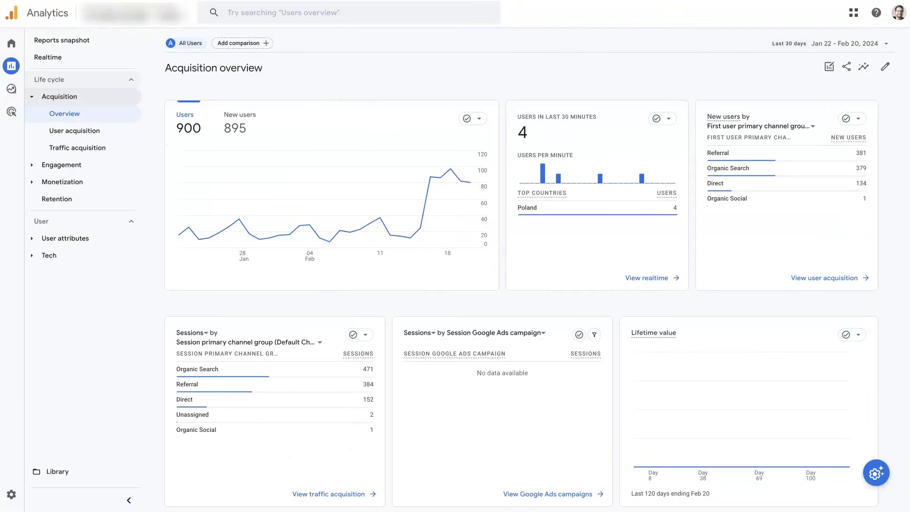
pyautogui.click(98, 75)
pyautogui.click(178, 368)
pyautogui.click(154, 365)
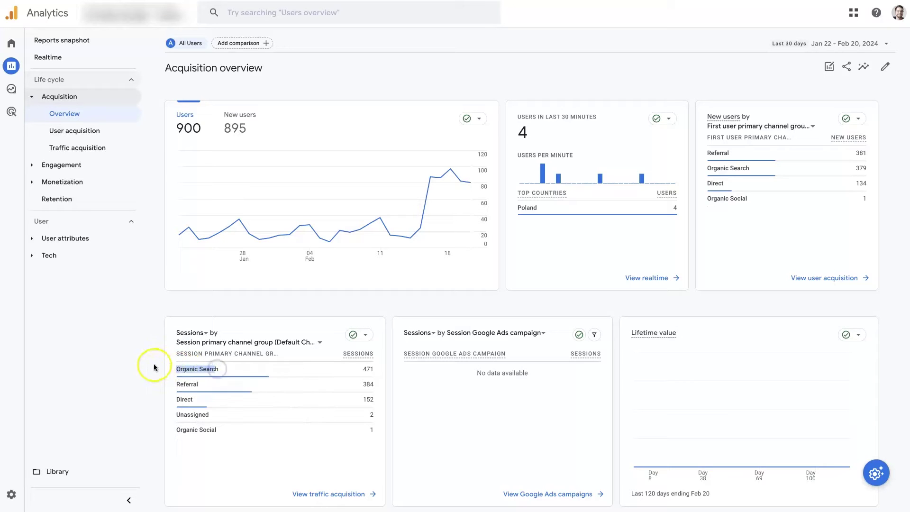
pyautogui.moveTo(353, 371)
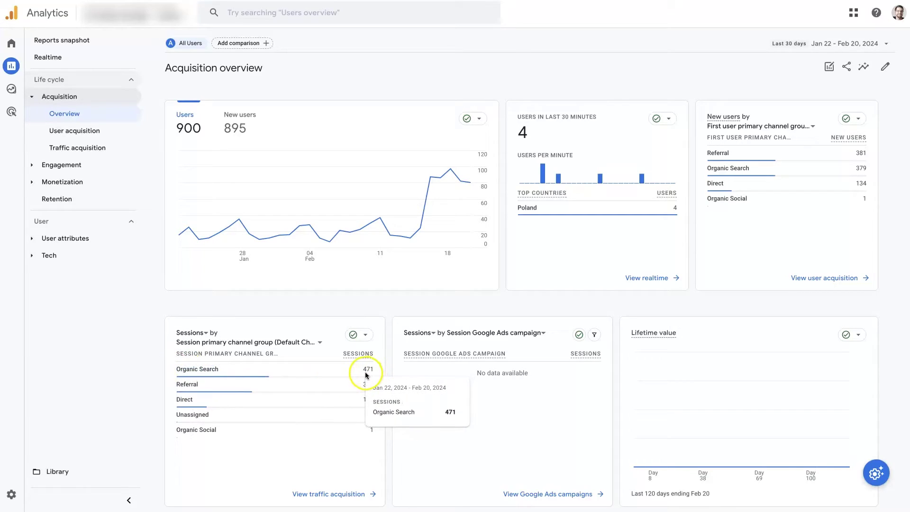
pyautogui.moveTo(336, 417)
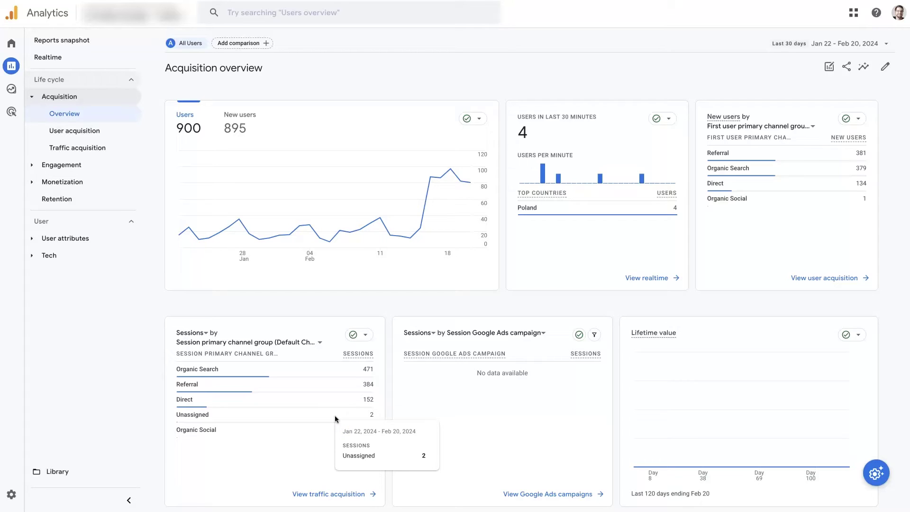
pyautogui.click(330, 374)
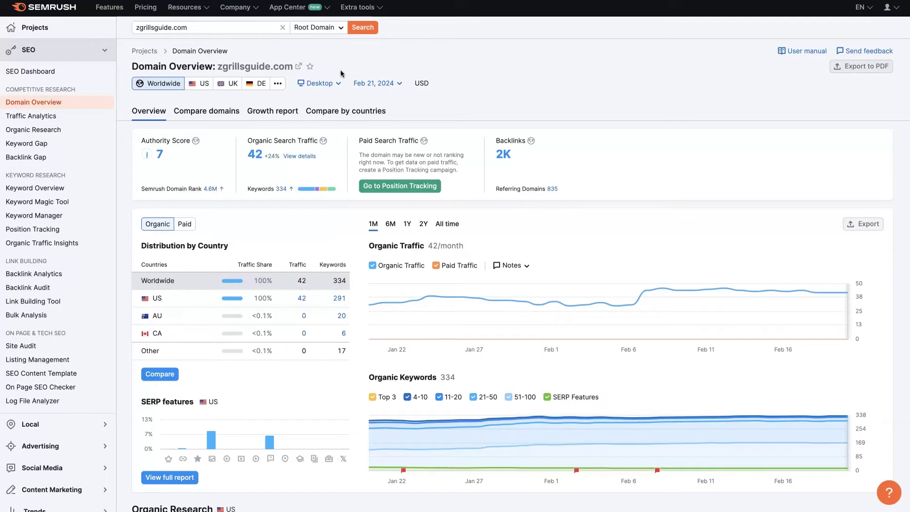
# Step: Back in Semrush, open zgrillsguide.com's 42 organic visits and then its 334-keyword list
pyautogui.click(553, 81)
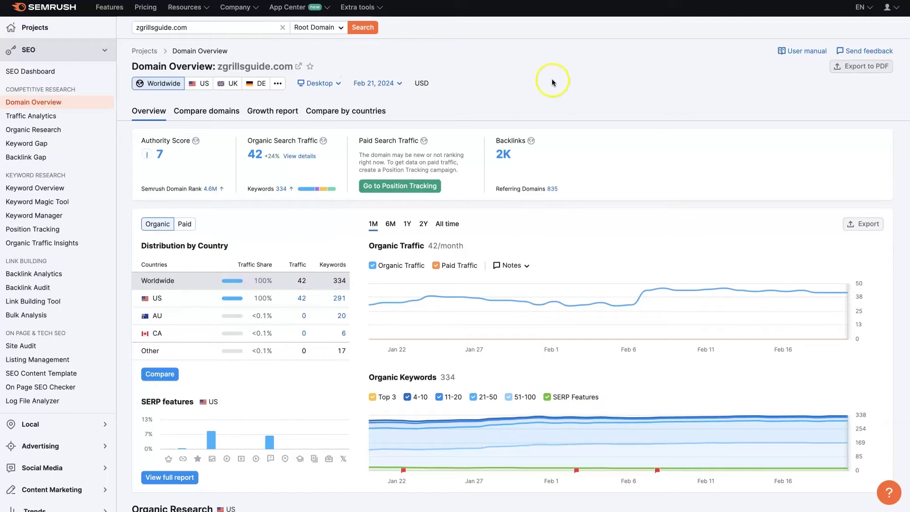
pyautogui.click(254, 153)
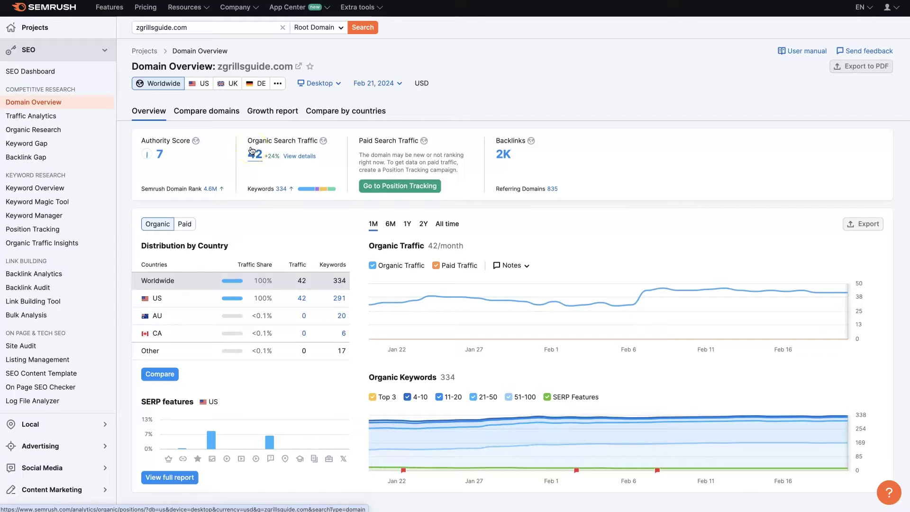
pyautogui.rightClick(280, 194)
pyautogui.click(284, 198)
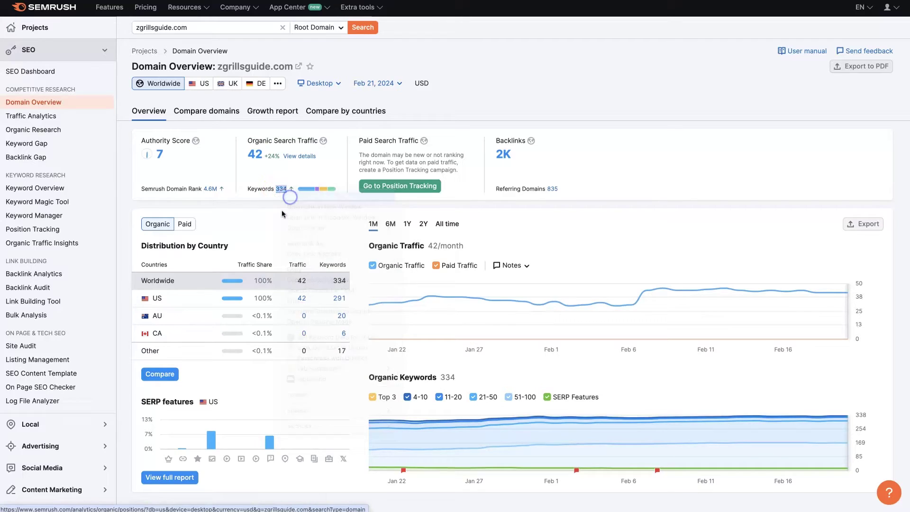
pyautogui.click(505, 97)
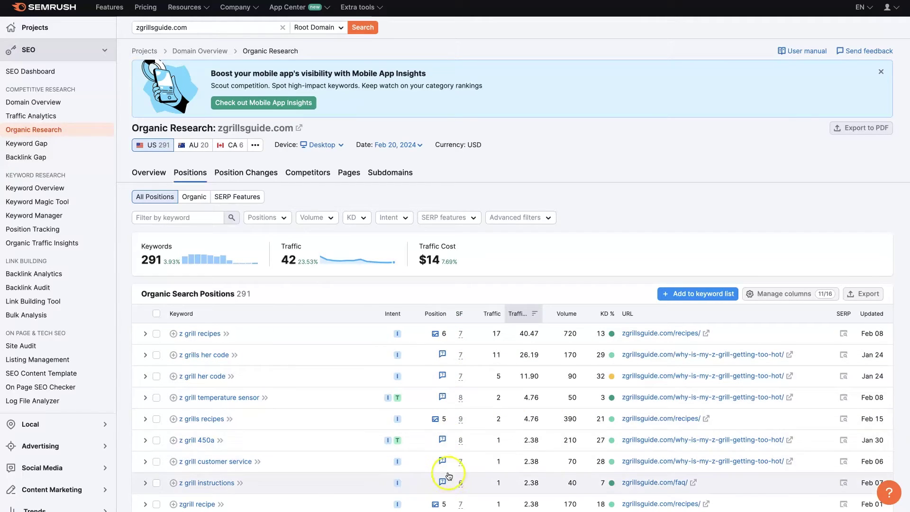
# Step: Scroll through the zgrillsguide.com positions table of 291 US keywords
pyautogui.scroll(-8, 448, 475)
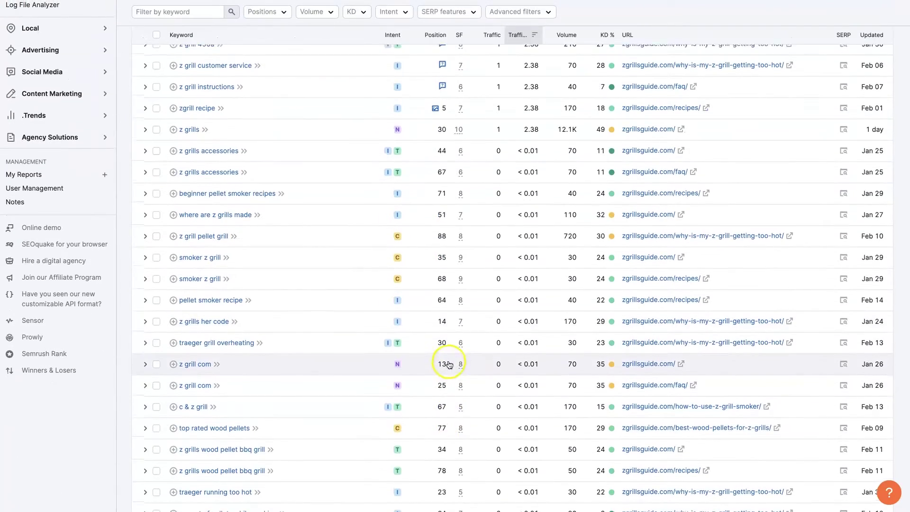
pyautogui.scroll(8, 448, 364)
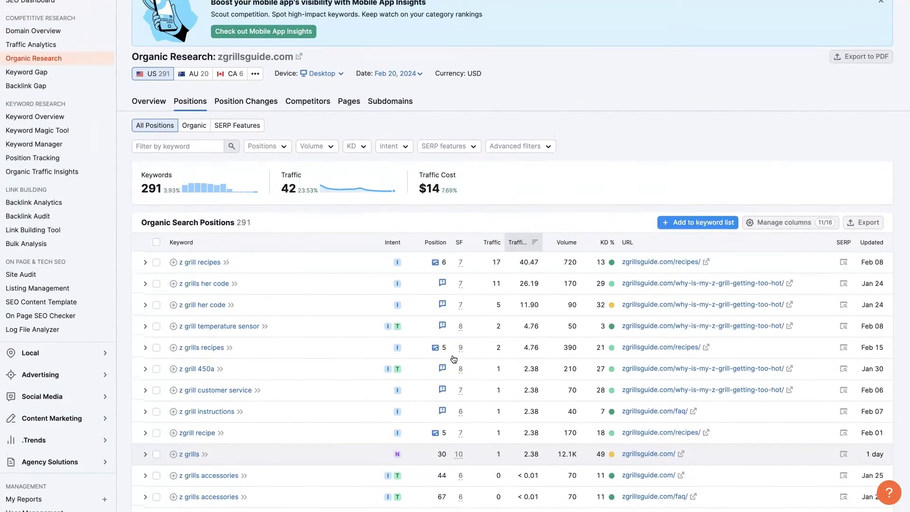
pyautogui.scroll(1, 450, 354)
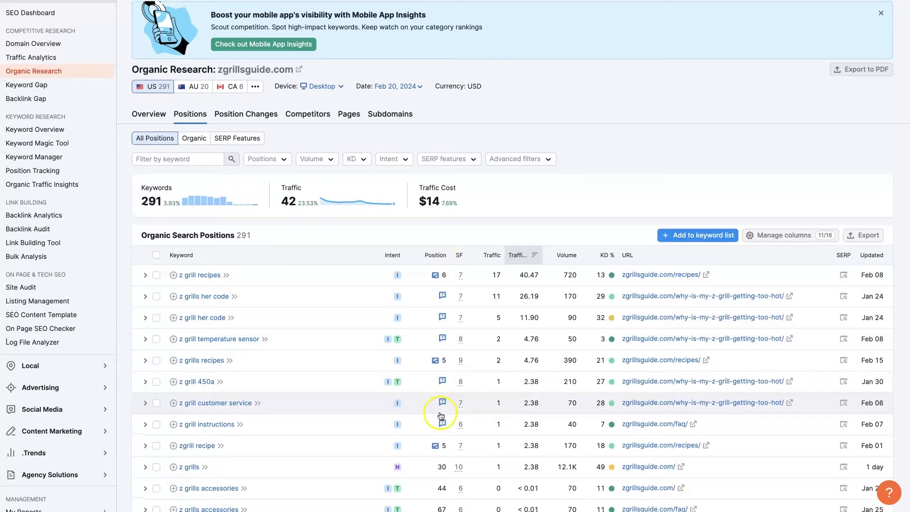
pyautogui.scroll(-1, 442, 407)
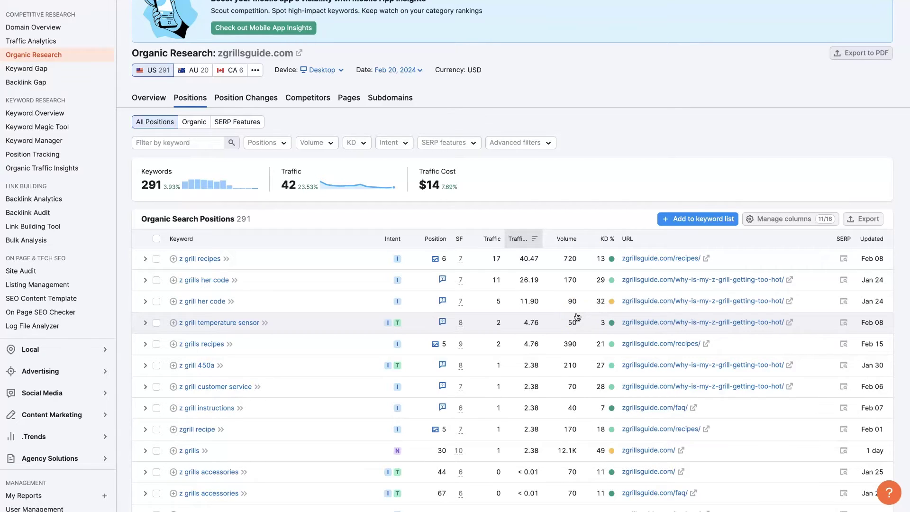
# Step: Inspect the Volume cells and the Traffic metric in the zgrillsguide.com positions table
pyautogui.click(575, 321)
pyautogui.click(574, 326)
pyautogui.click(574, 264)
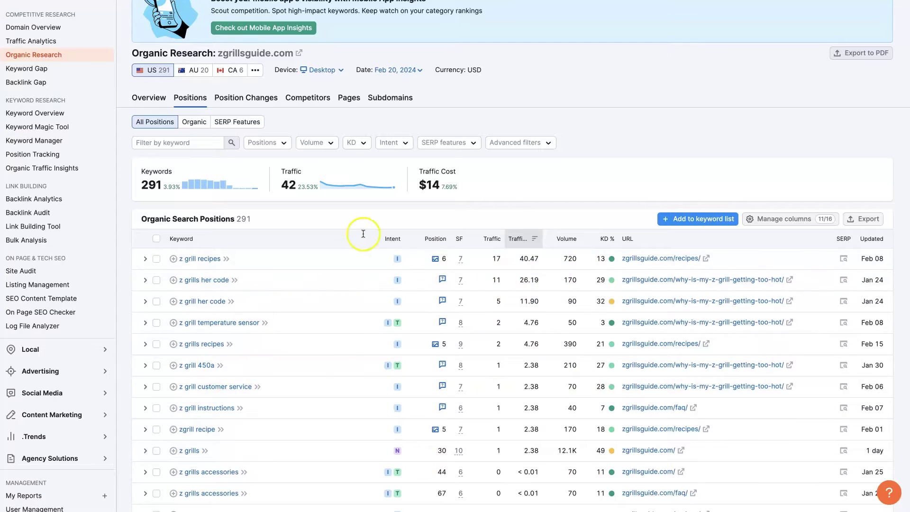
pyautogui.scroll(1, 282, 223)
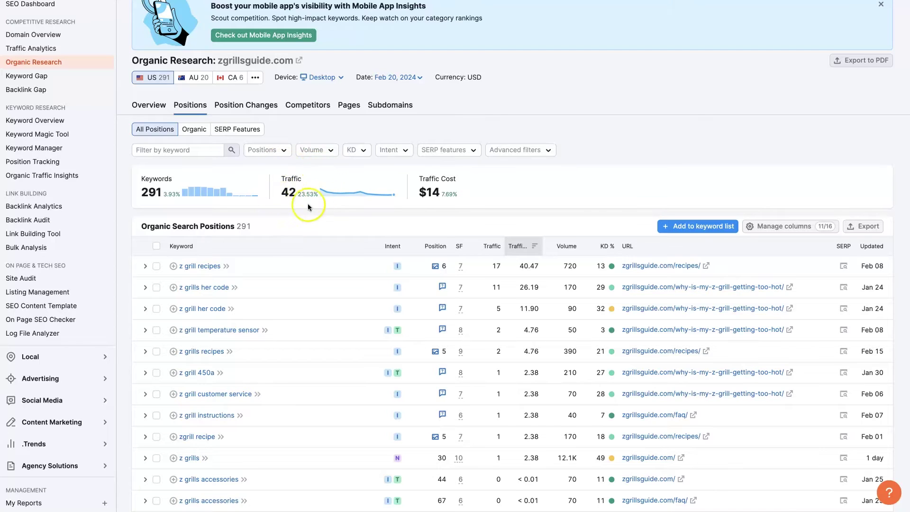
pyautogui.moveTo(287, 193)
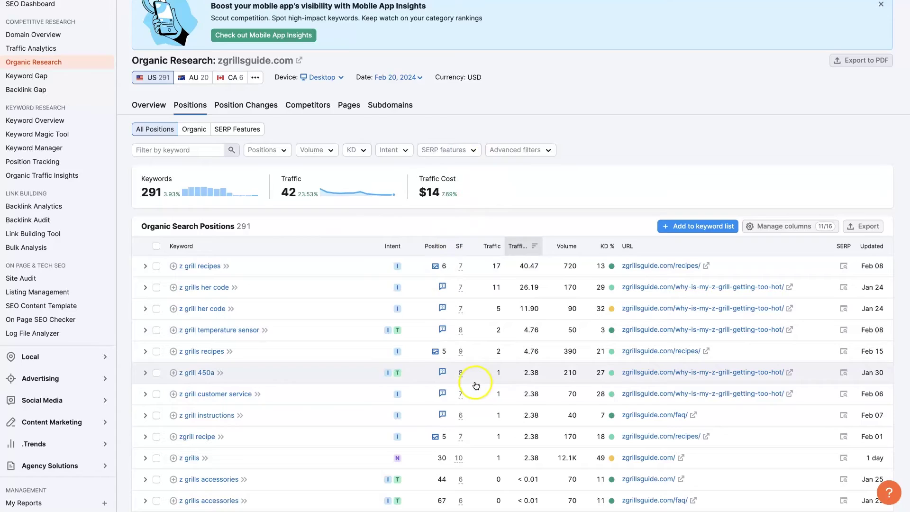
pyautogui.scroll(2, 476, 385)
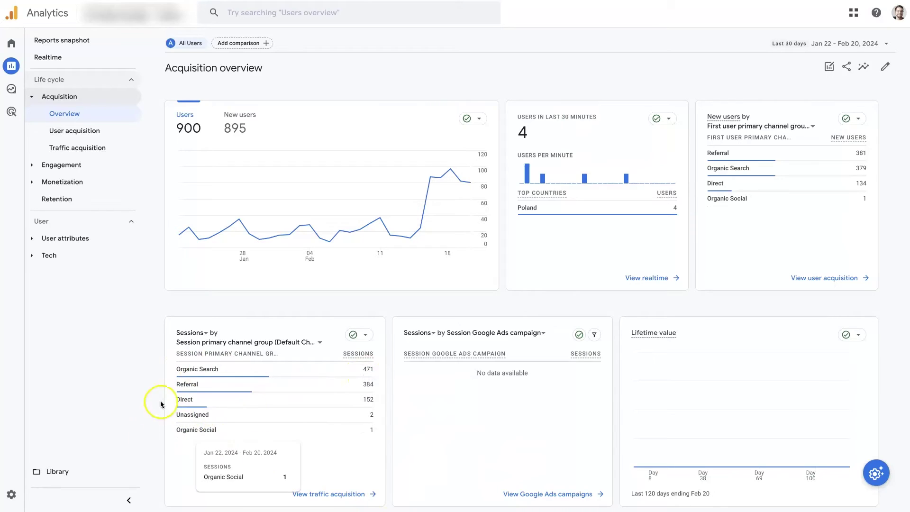
pyautogui.click(390, 395)
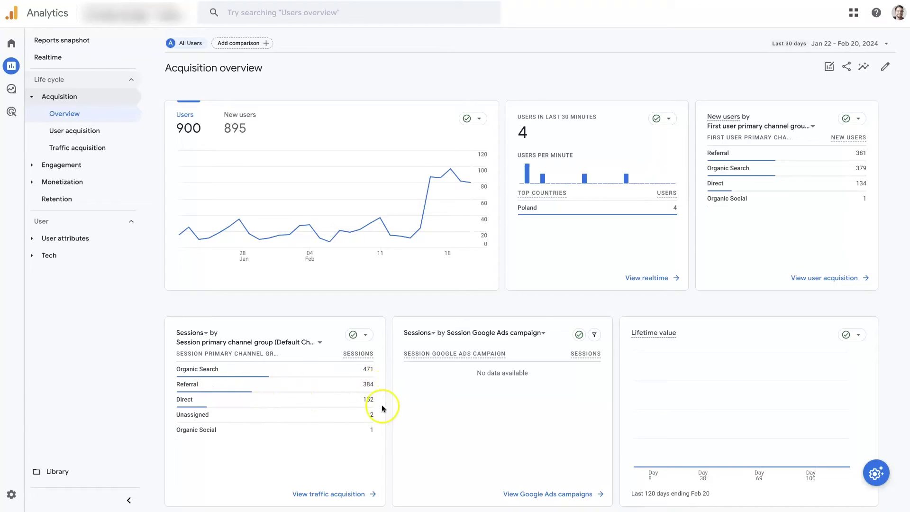
pyautogui.moveTo(379, 402)
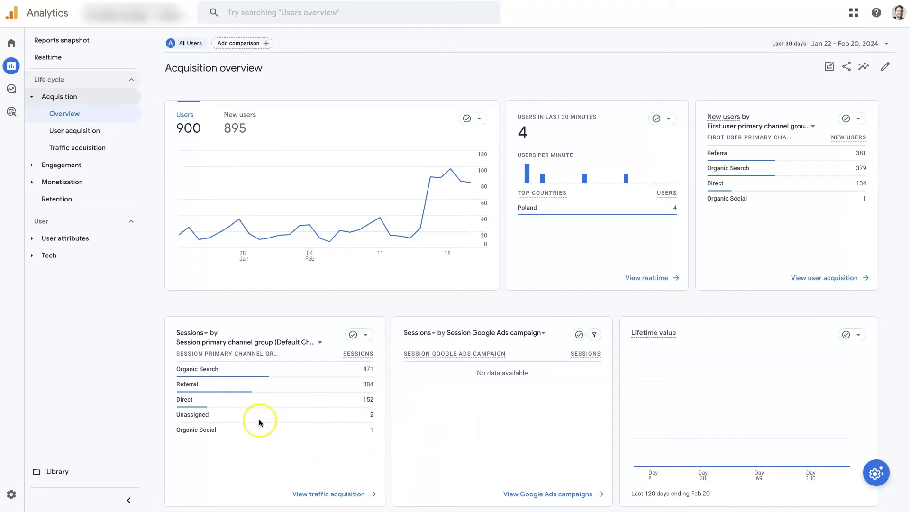
pyautogui.moveTo(219, 438)
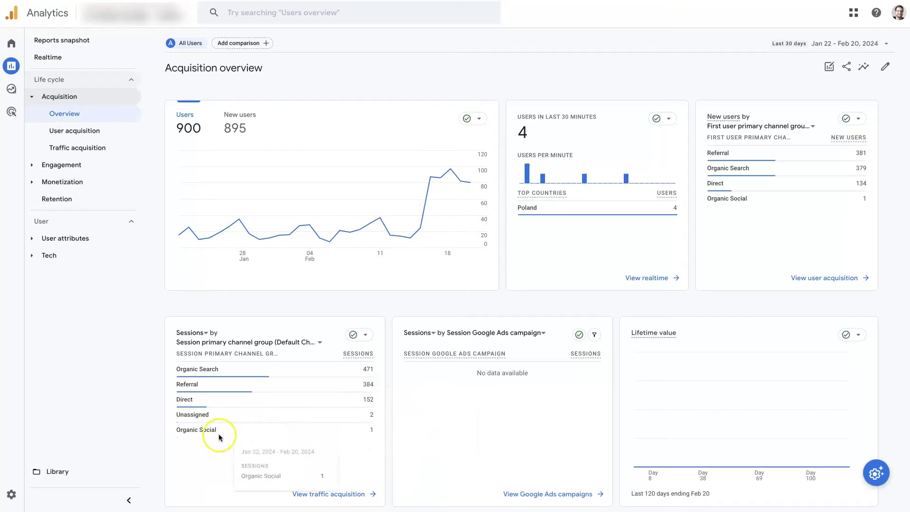
pyautogui.moveTo(229, 377)
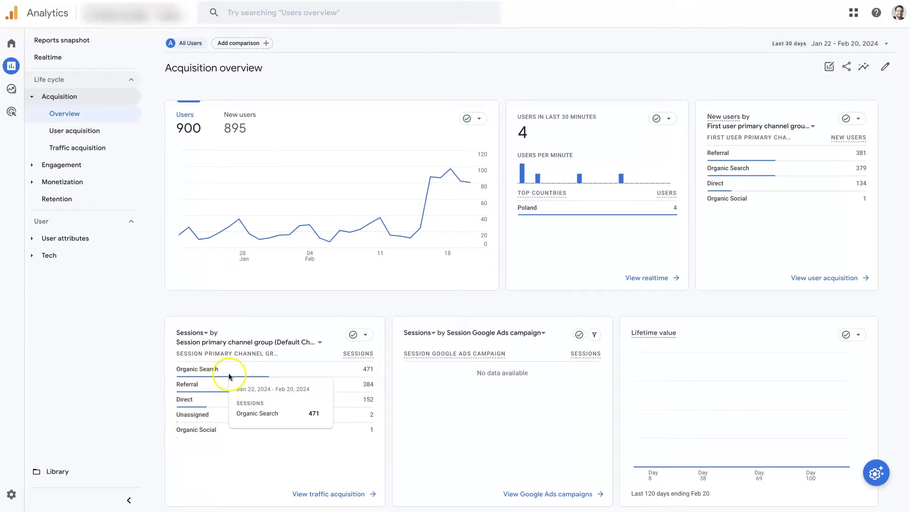
# Step: Open the User acquisition report in Google Analytics
pyautogui.click(95, 134)
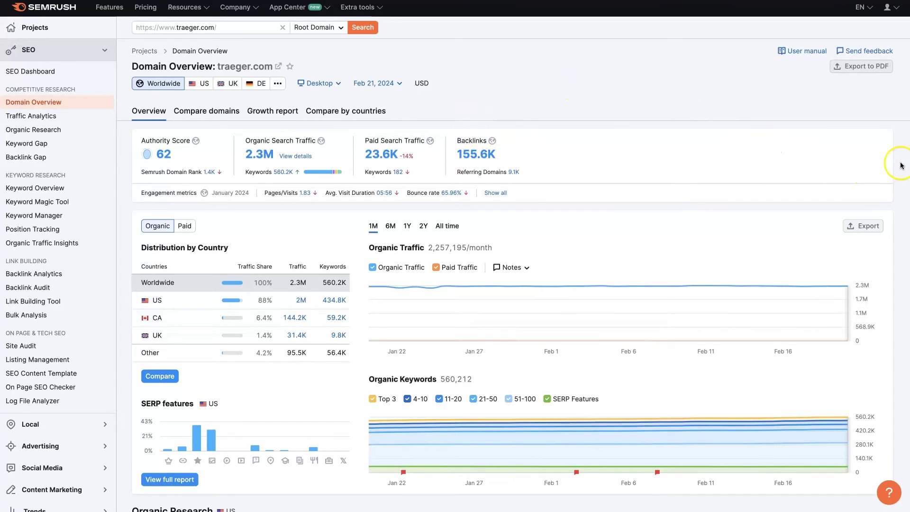
# Step: Scroll the traeger.com overview down to Backlinks, then back up to the branded/non-branded traffic split
pyautogui.scroll(-3, 902, 165)
pyautogui.scroll(-2, 901, 171)
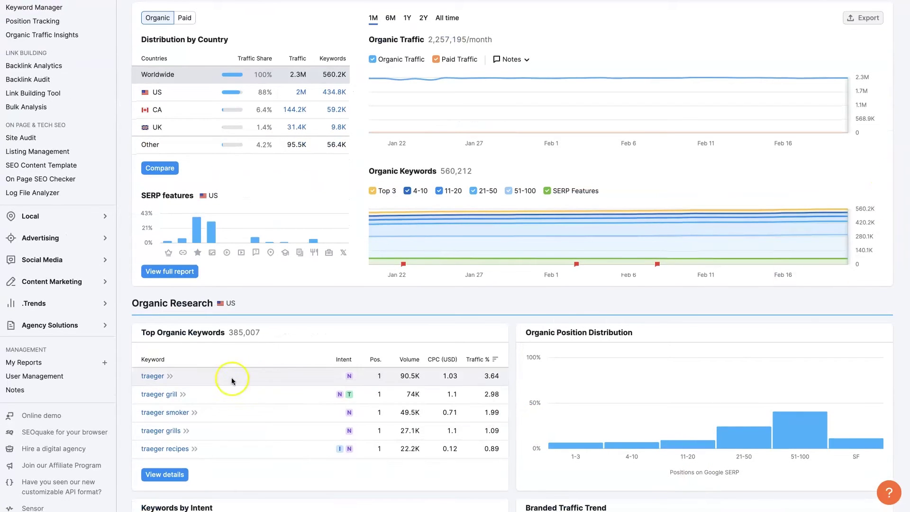
pyautogui.scroll(-1, 204, 446)
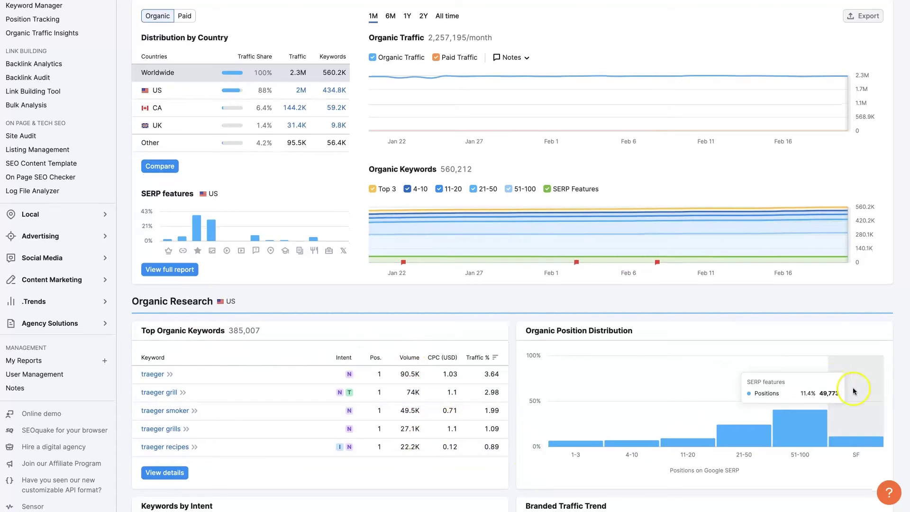
pyautogui.scroll(-1, 901, 396)
pyautogui.scroll(-4, 902, 396)
pyautogui.scroll(7, 906, 394)
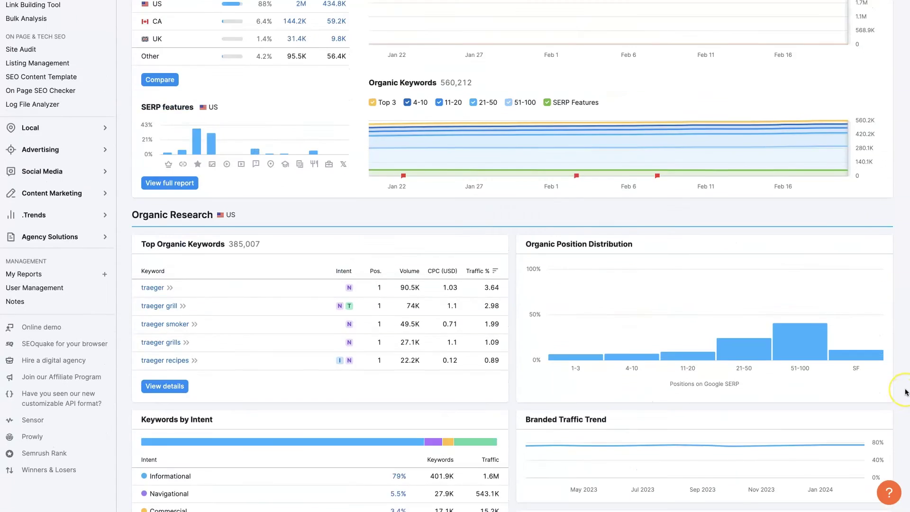
pyautogui.scroll(1, 906, 392)
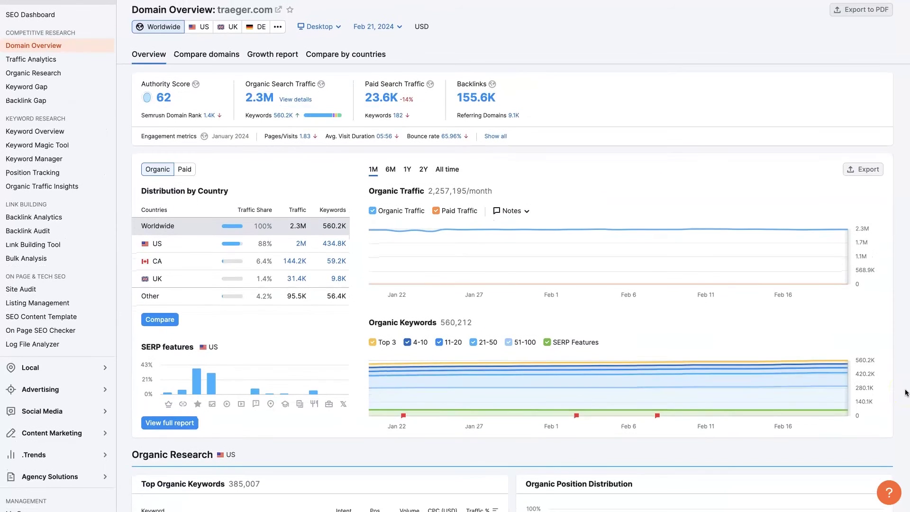
pyautogui.scroll(-8, 906, 393)
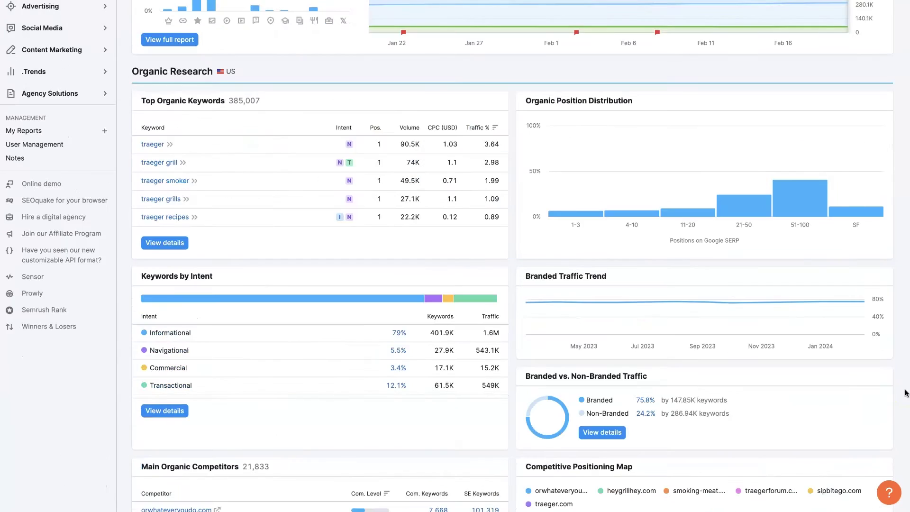
pyautogui.scroll(-3, 907, 393)
pyautogui.scroll(-4, 906, 393)
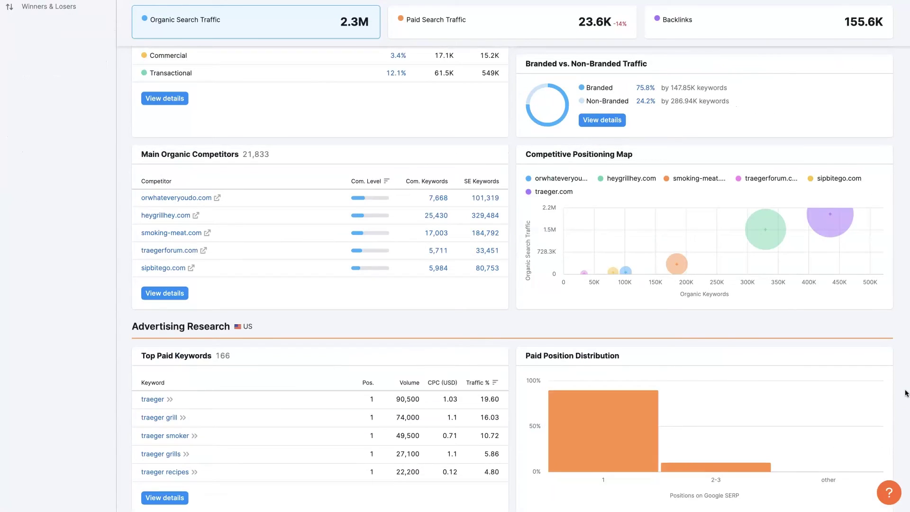
pyautogui.scroll(-4, 905, 396)
pyautogui.scroll(-13, 905, 396)
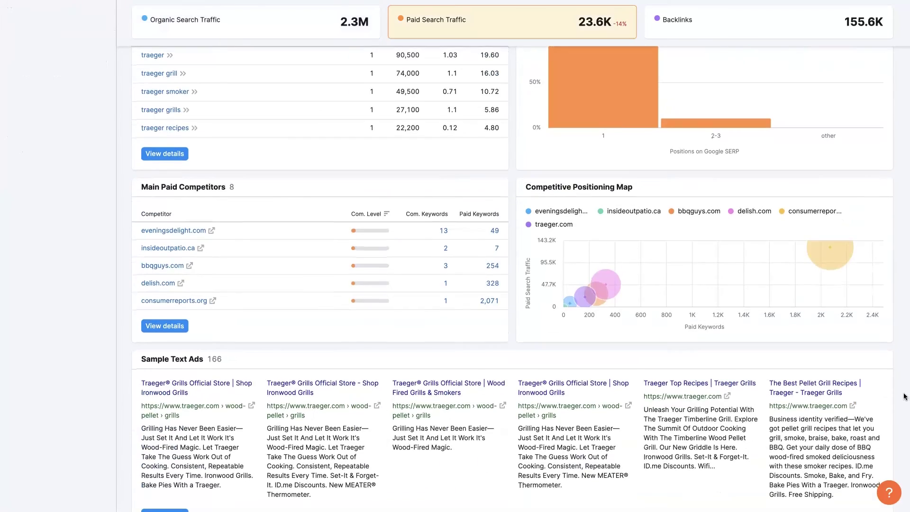
pyautogui.scroll(-9, 906, 396)
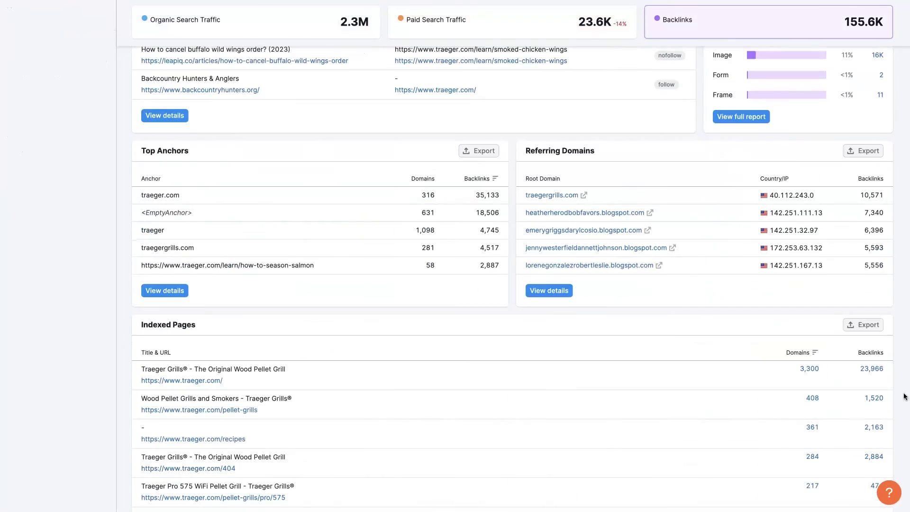
pyautogui.scroll(20, 905, 397)
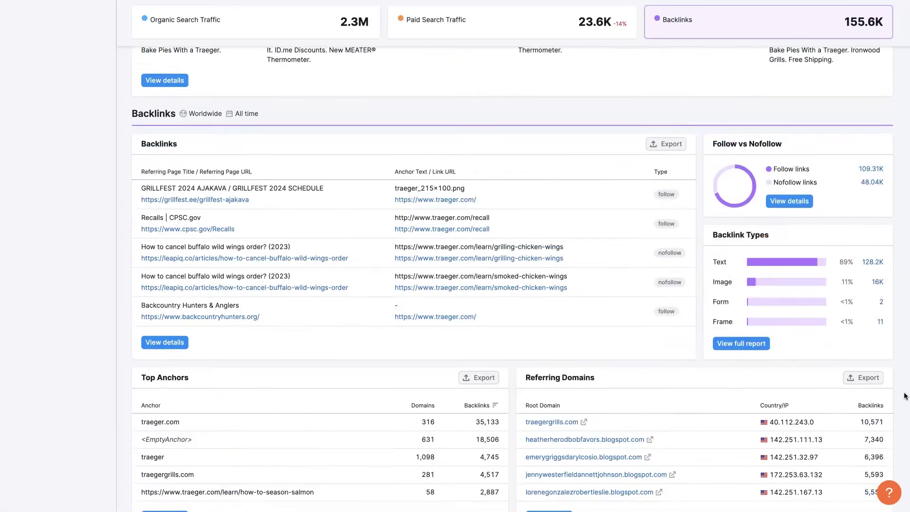
pyautogui.scroll(9, 905, 397)
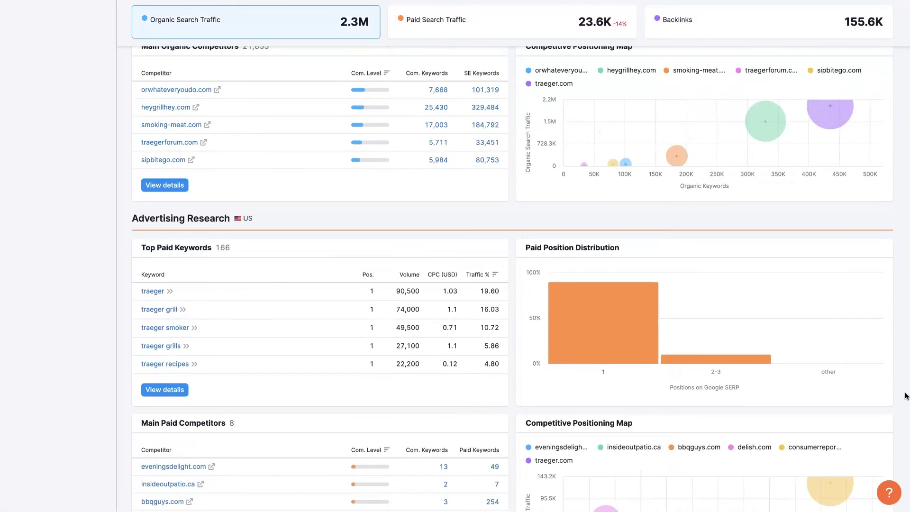
pyautogui.scroll(4, 905, 396)
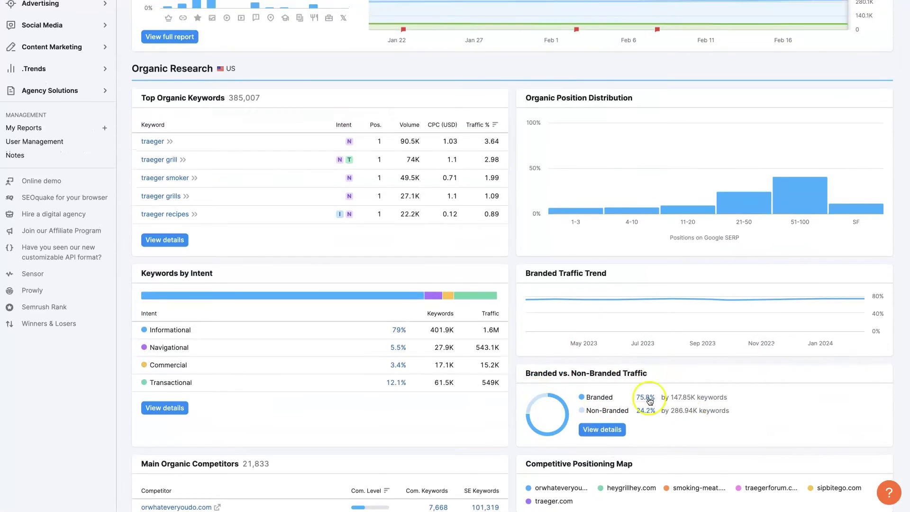
# Step: Highlight the 75.8% branded versus 24.2% non-branded traffic rows, then scroll back to the top
pyautogui.moveTo(579, 399); pyautogui.dragTo(726, 398)
pyautogui.click(731, 399)
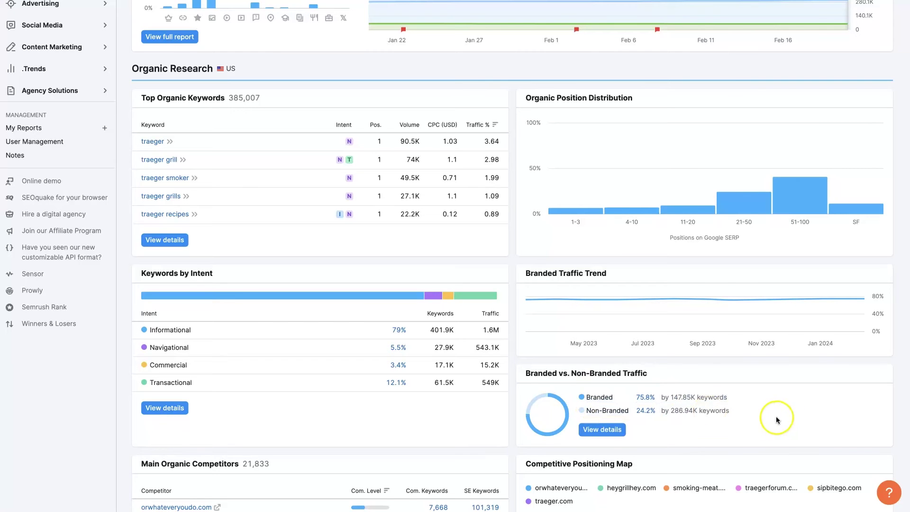
pyautogui.scroll(10, 789, 406)
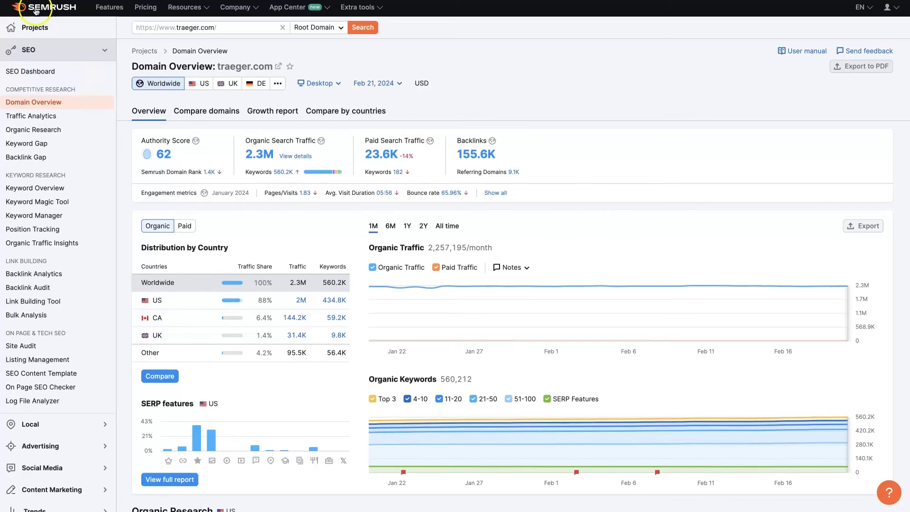
# Step: Scroll down through traeger.com's Advertising Research and Backlinks sections to the page end
pyautogui.click(90, 226)
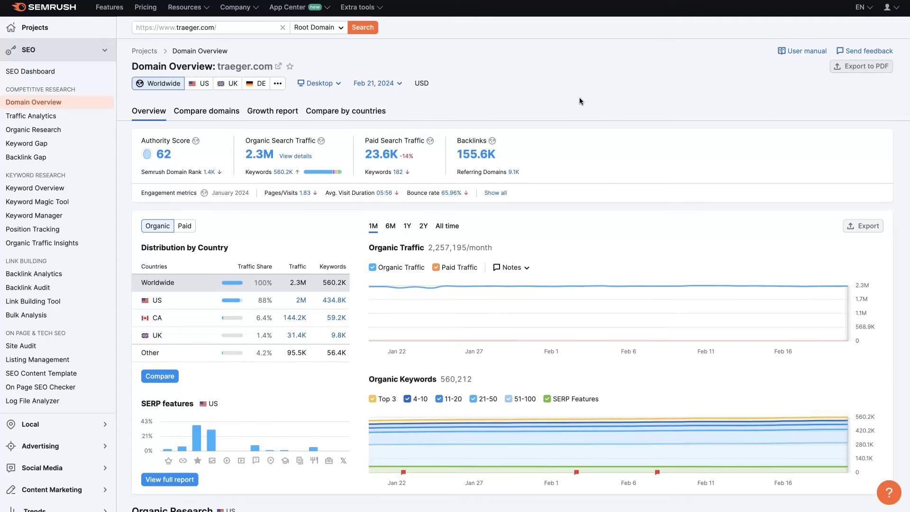
pyautogui.scroll(-15, 579, 101)
pyautogui.scroll(-10, 580, 101)
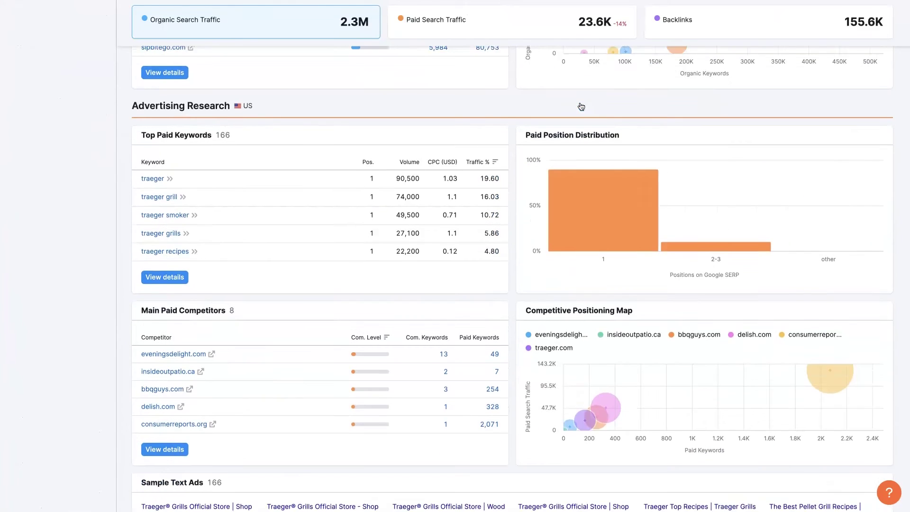
pyautogui.scroll(-4, 579, 103)
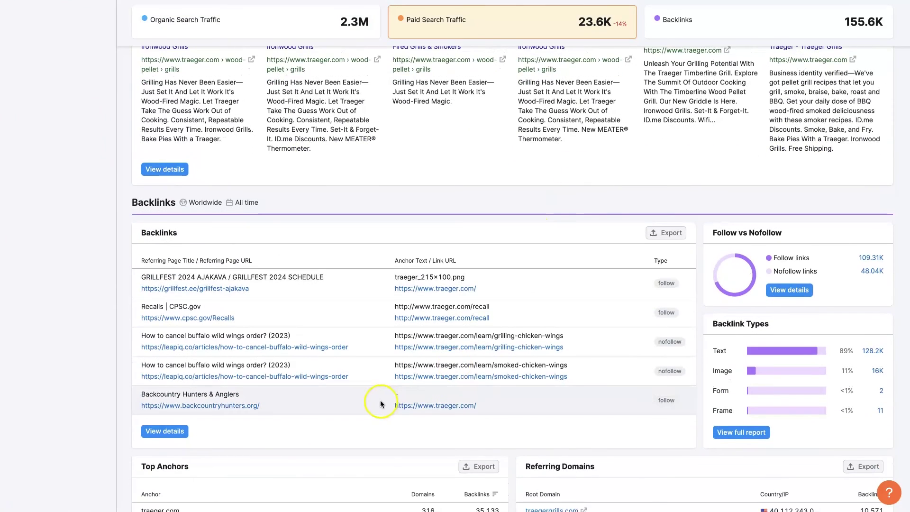
pyautogui.scroll(-6, 397, 389)
pyautogui.scroll(-3, 397, 388)
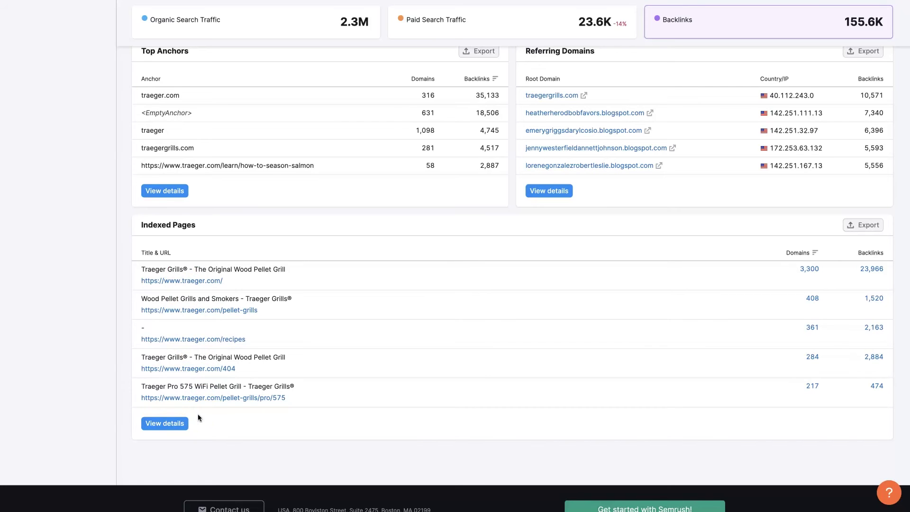
# Step: Scroll back up to the Main Organic Competitors list and competitive positioning map
pyautogui.scroll(1, 752, 175)
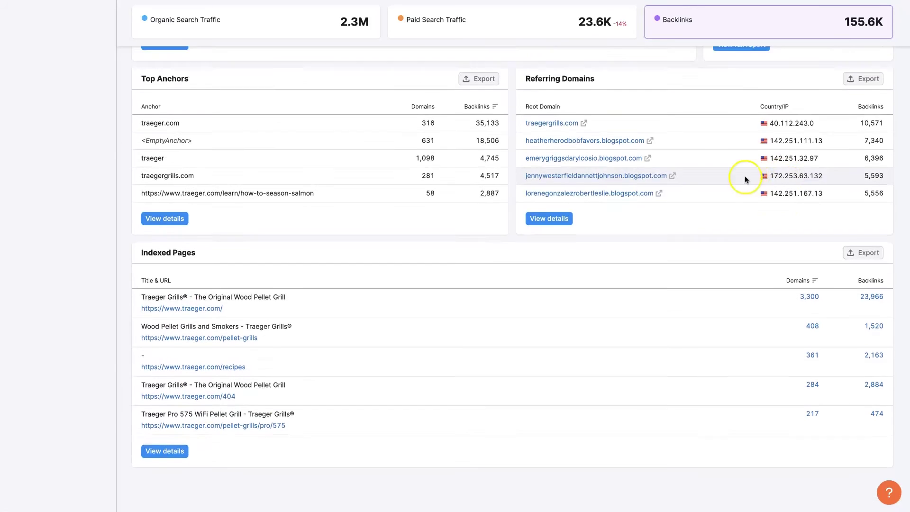
pyautogui.scroll(7, 590, 263)
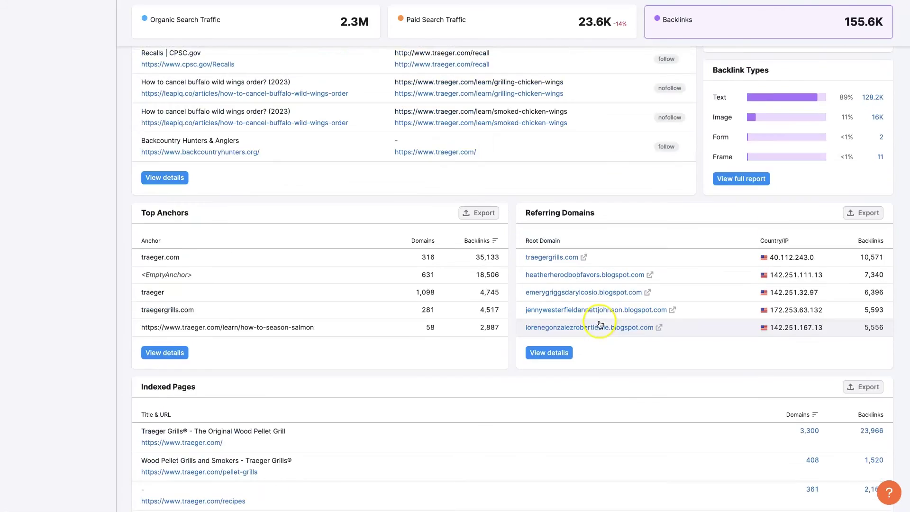
pyautogui.scroll(10, 600, 325)
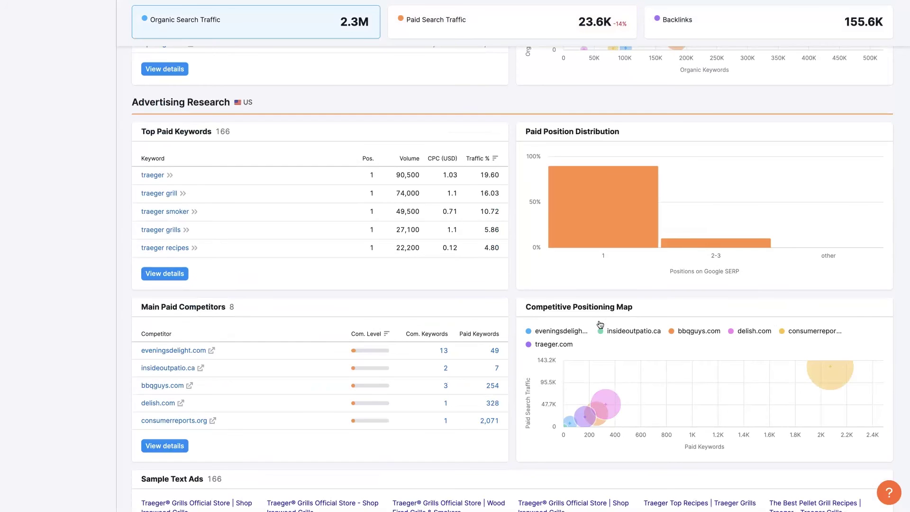
pyautogui.scroll(5, 600, 325)
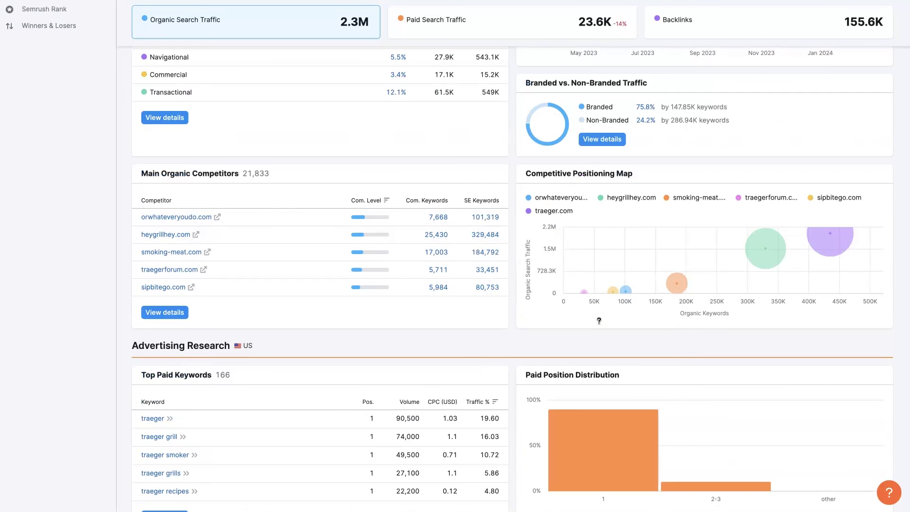
pyautogui.scroll(1, 599, 321)
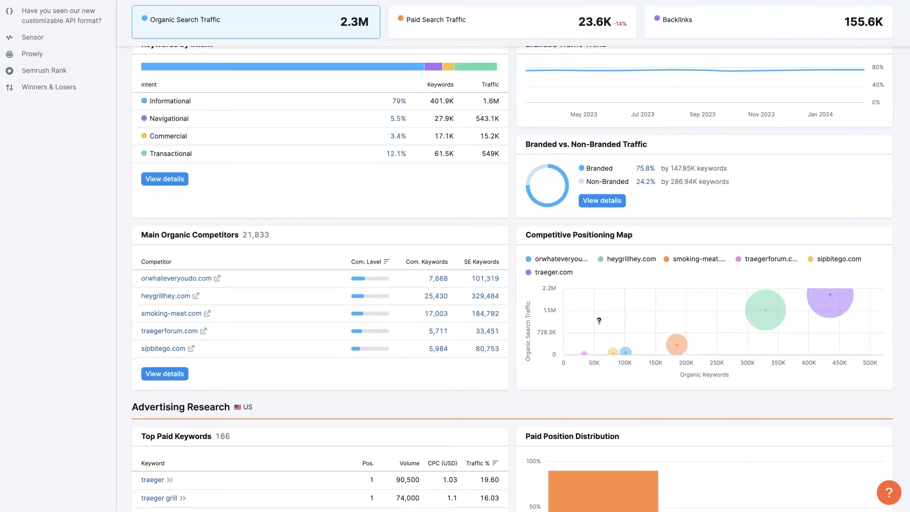
pyautogui.scroll(15, 599, 320)
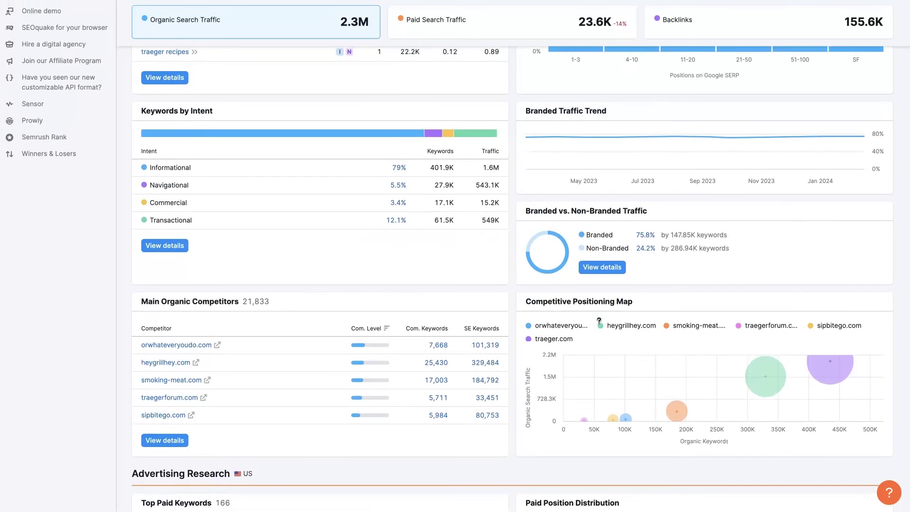